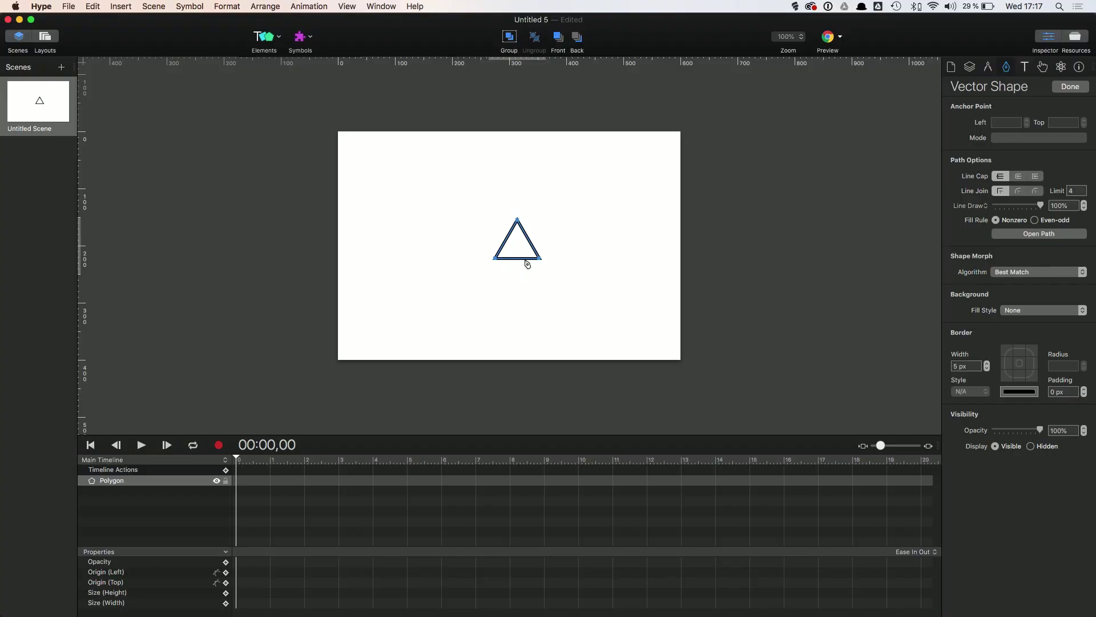
Add an anchor point on the triangle's bottom edge and make it a smooth curve.
left_click(518, 261)
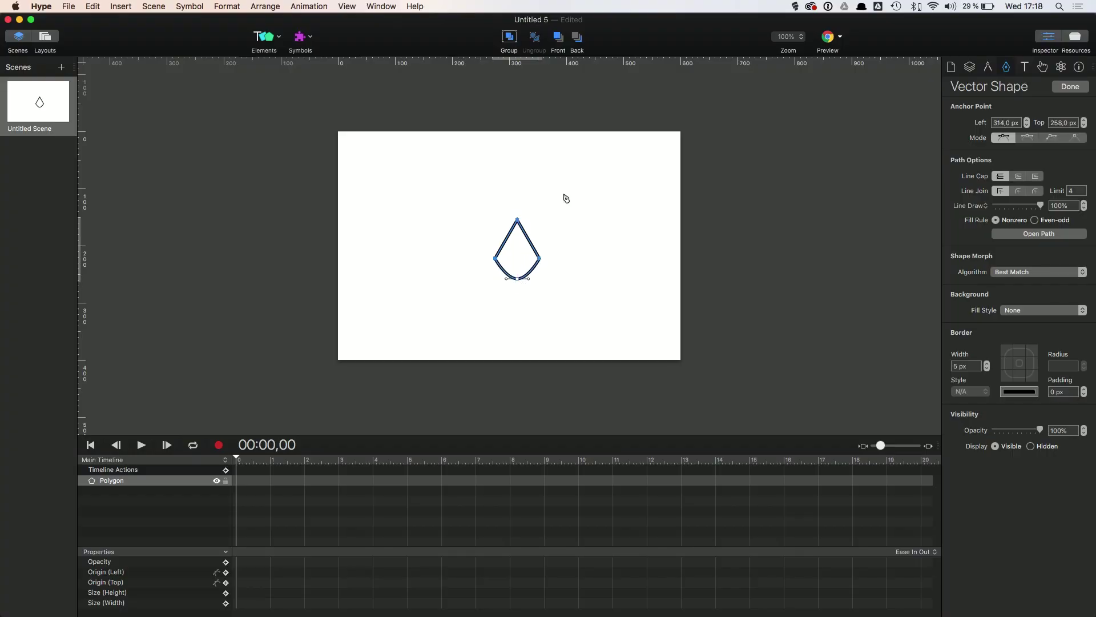
double_click(518, 220)
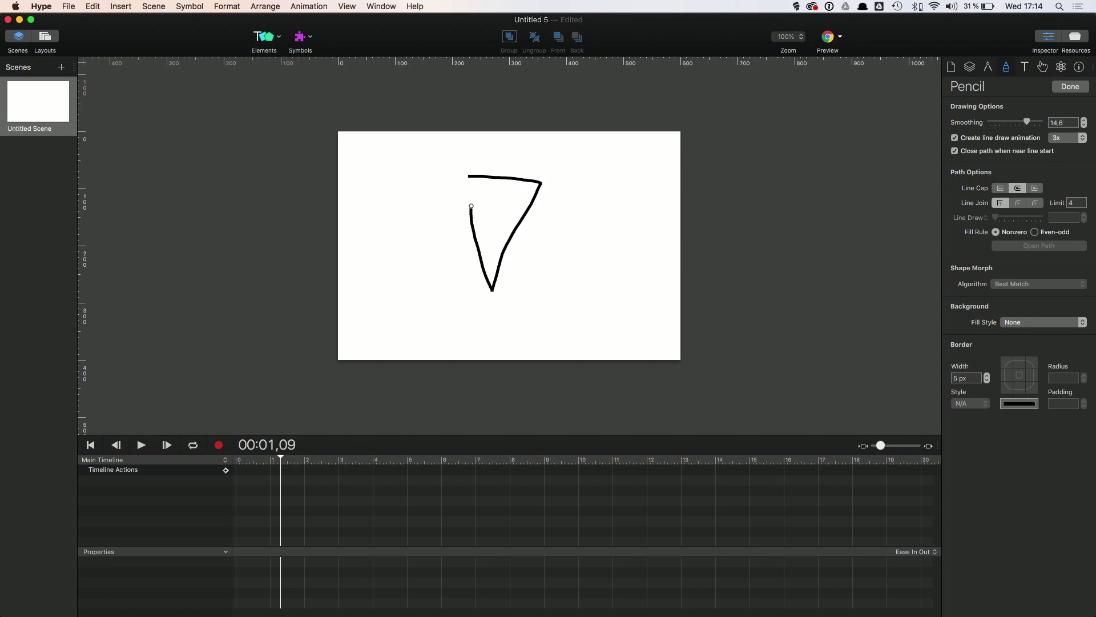
Pencil-draw an exclamation mark's top and dot, then scrub back to watch the strokes undraw.
left_click_drag(471, 183, 471, 184)
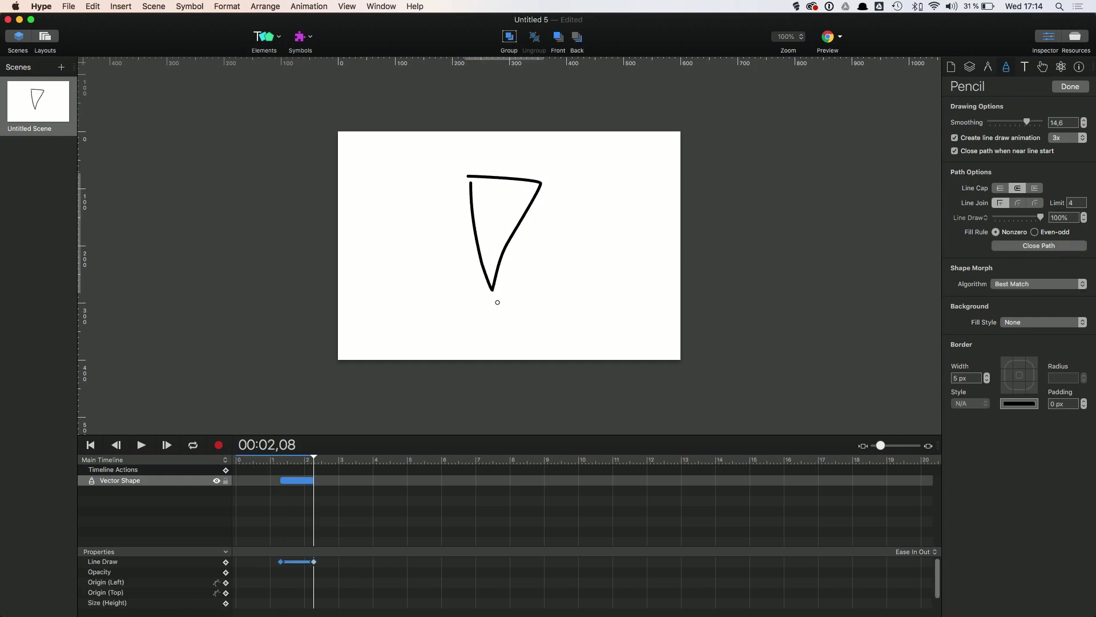
left_click_drag(506, 308, 498, 302)
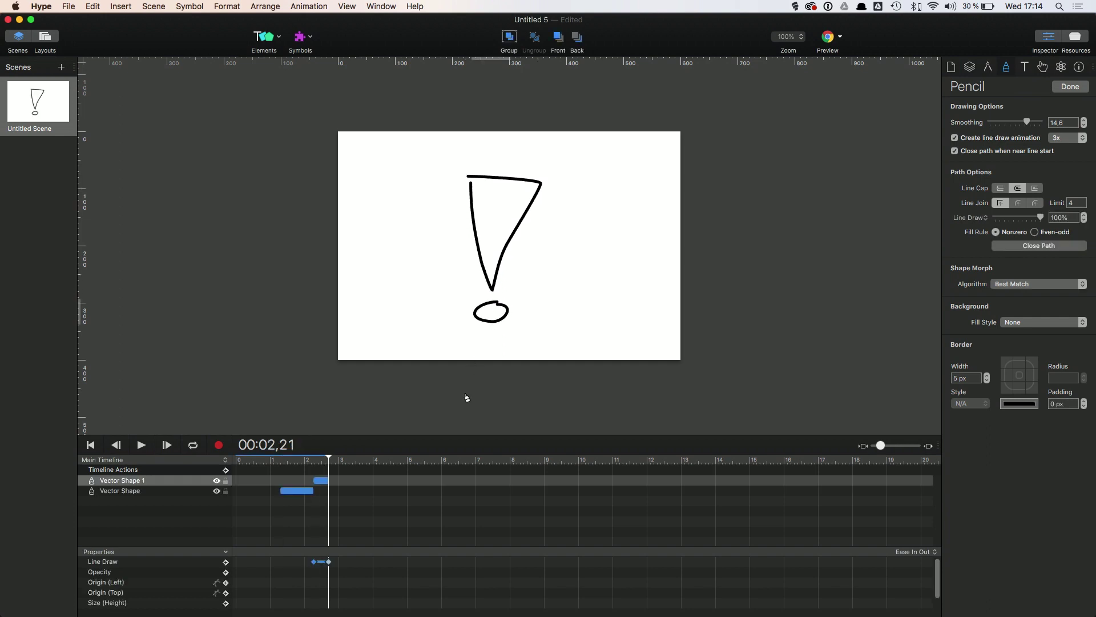
left_click_drag(328, 460, 275, 461)
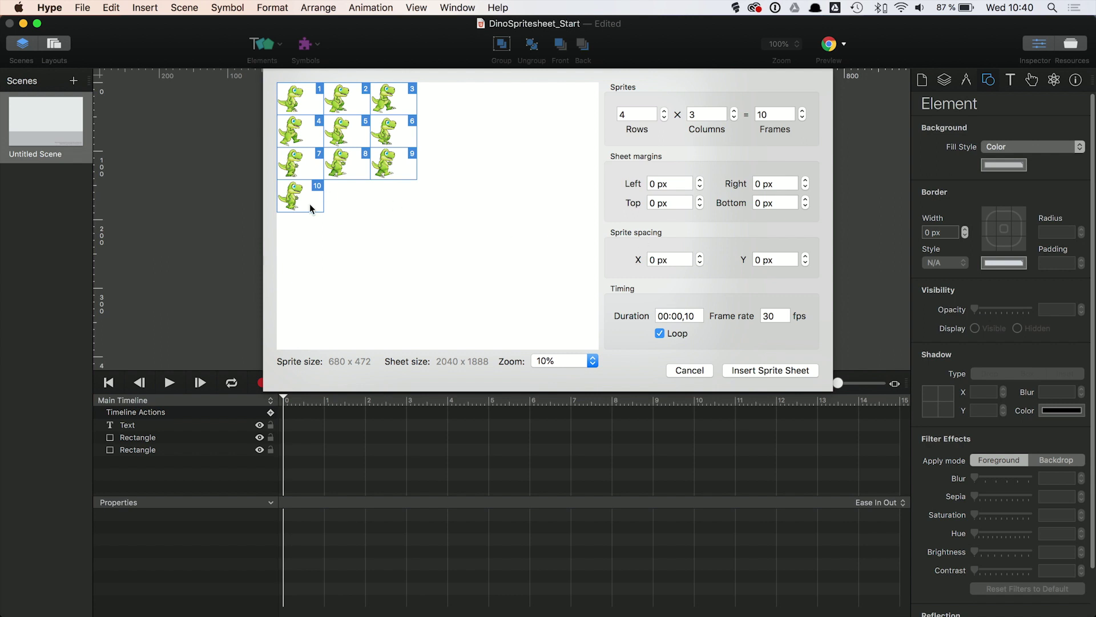
Insert the dino sprite sheet and scrub the timeline to watch it animate.
left_click(767, 370)
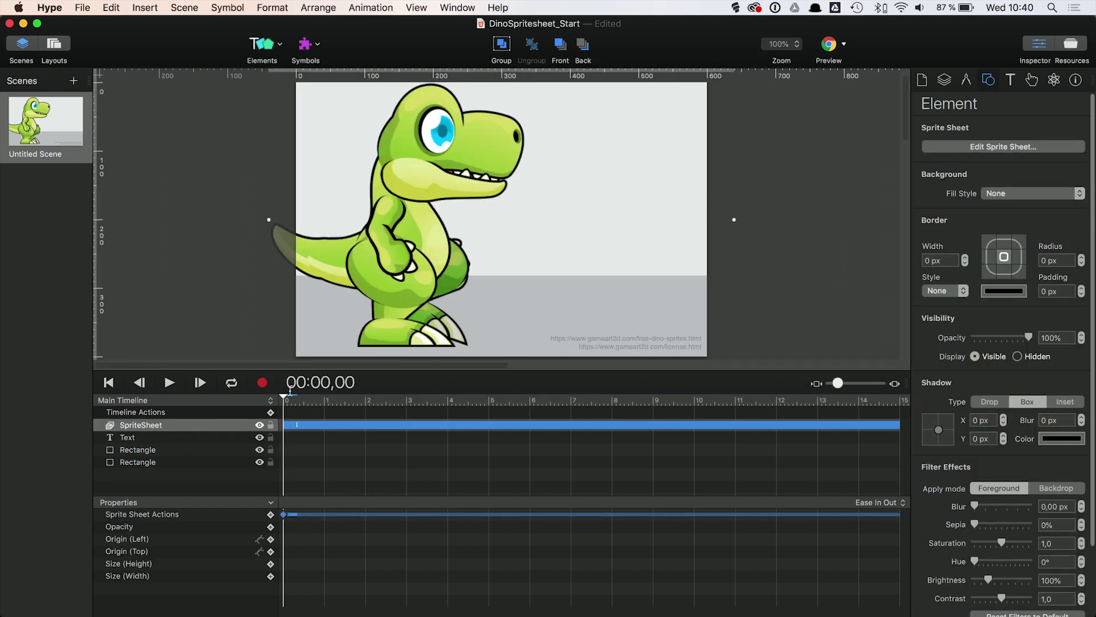
left_click_drag(287, 399, 284, 425)
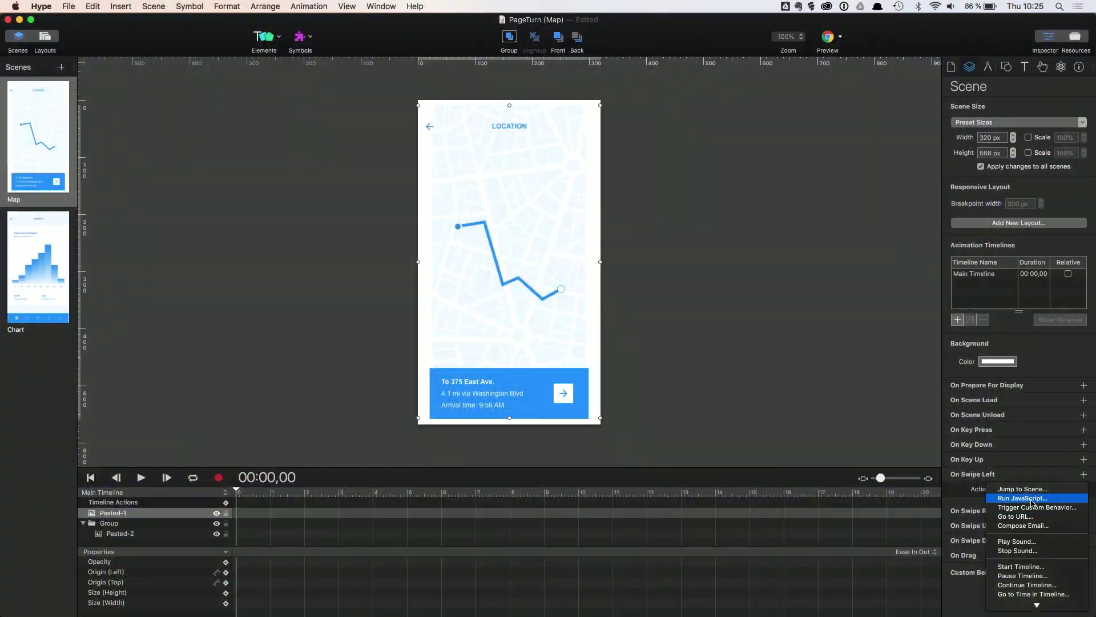
Set On Swipe Left to Jump to Scene with a Page Turn transition, then preview in Chrome.
left_click(1036, 490)
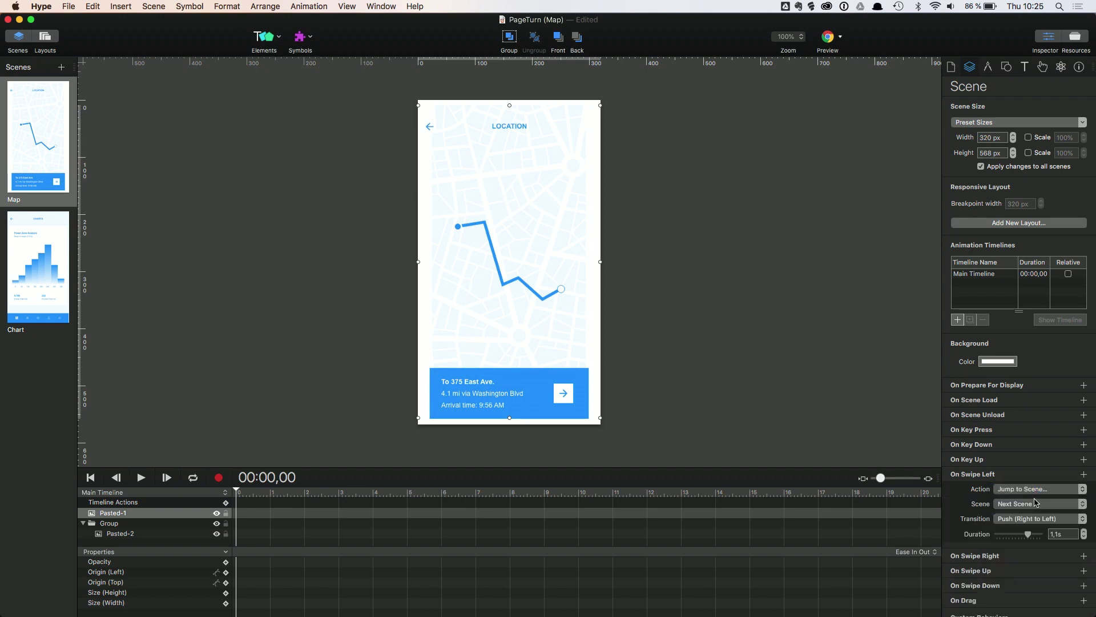
left_click(1035, 517)
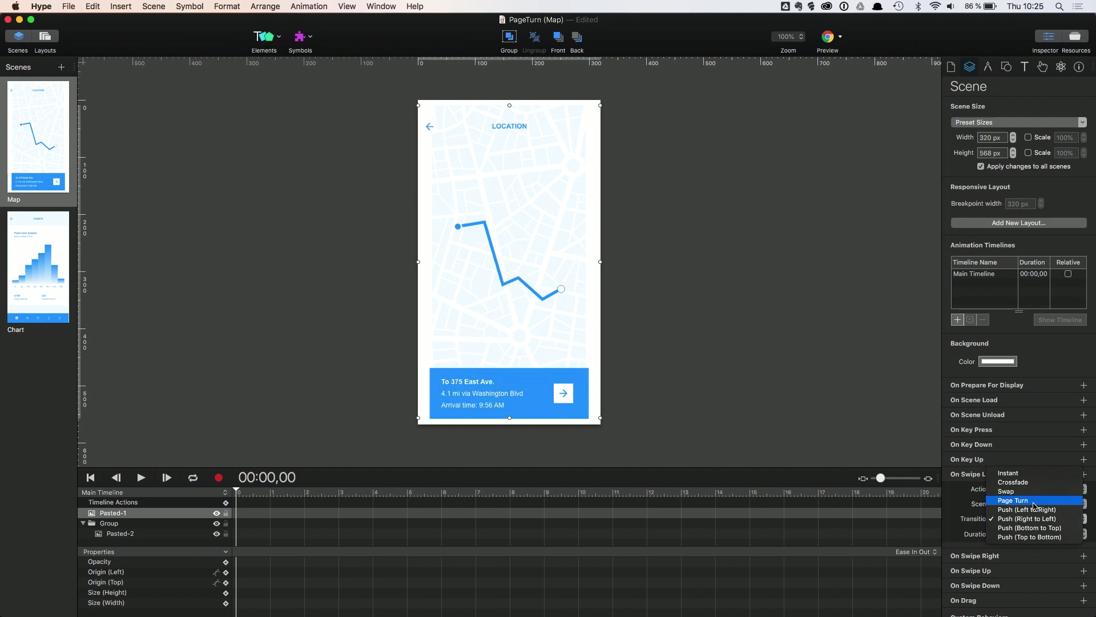
left_click(1035, 501)
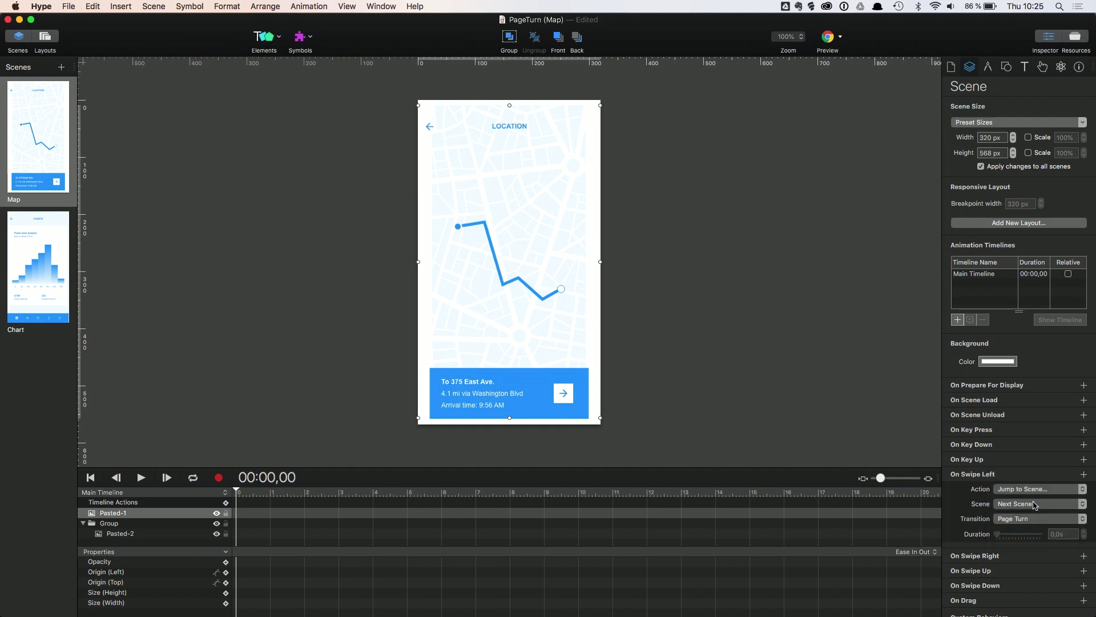
left_click(827, 37)
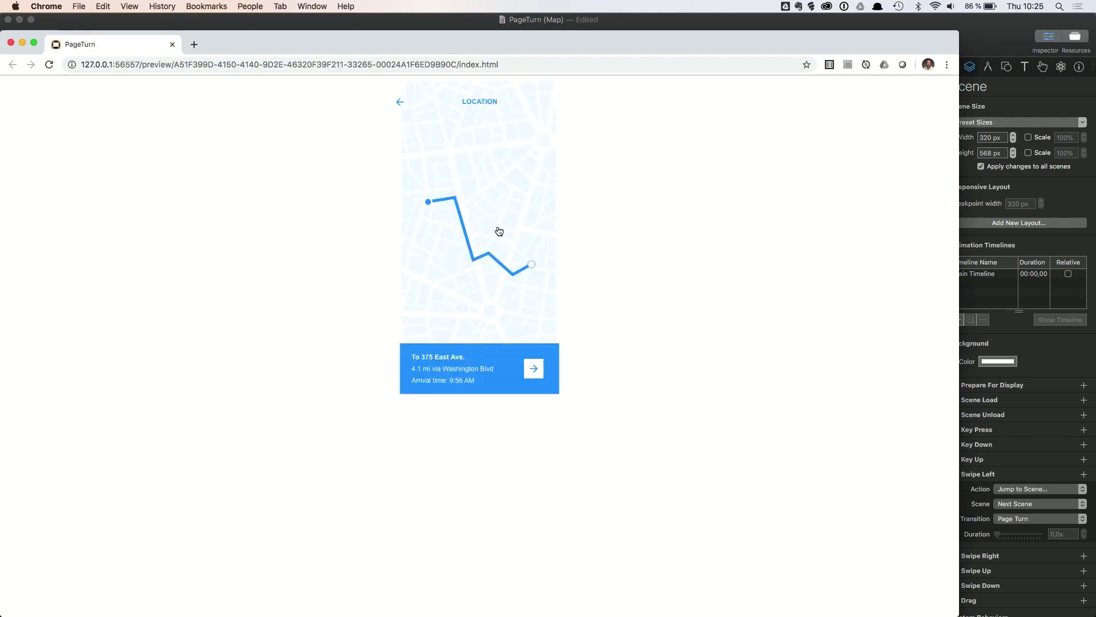
Swipe the Chrome preview to page-turn from the map to the charts and back.
left_click_drag(507, 236, 306, 238)
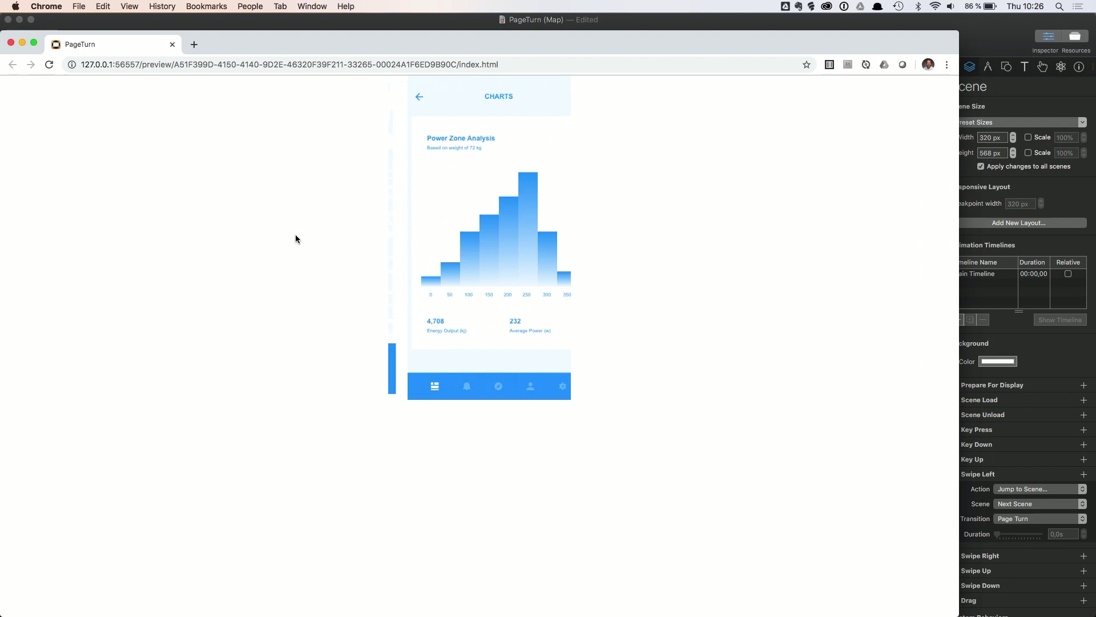
left_click_drag(396, 191, 510, 198)
left_click_drag(432, 193, 582, 191)
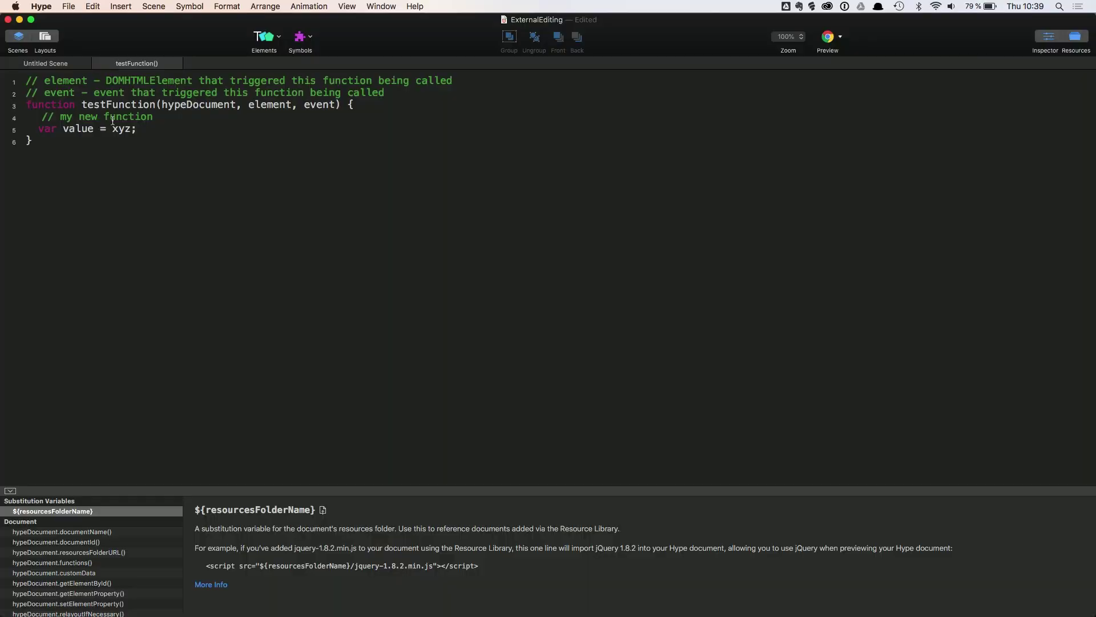
Open testFunction() in Atom via Edit In and place the cursor at the end of line 5.
left_click(24, 63)
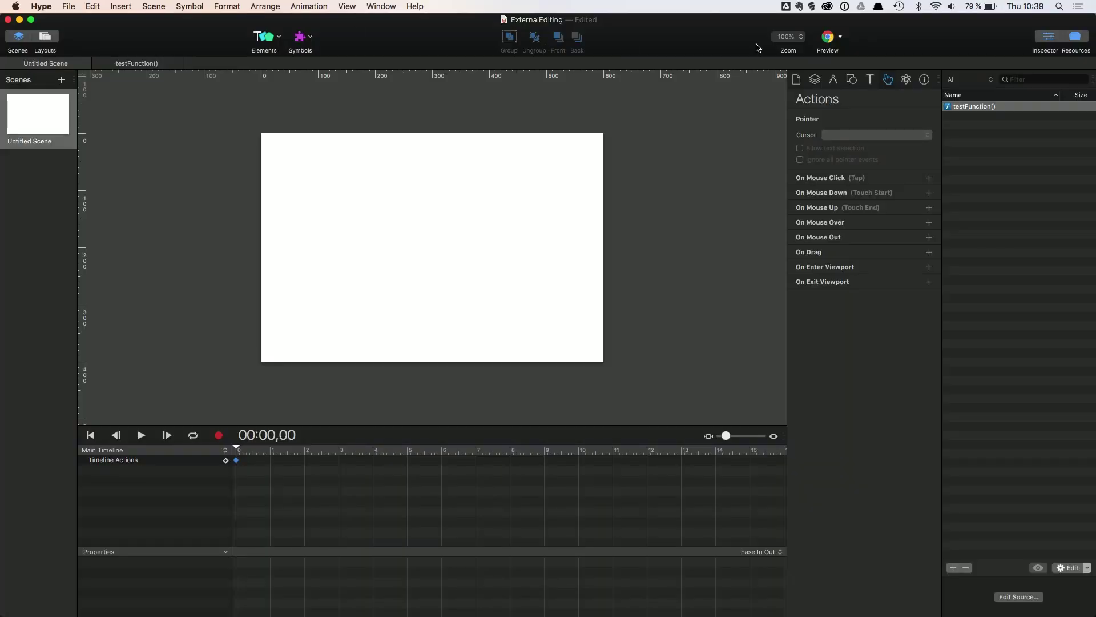
right_click(973, 107)
left_click(894, 174)
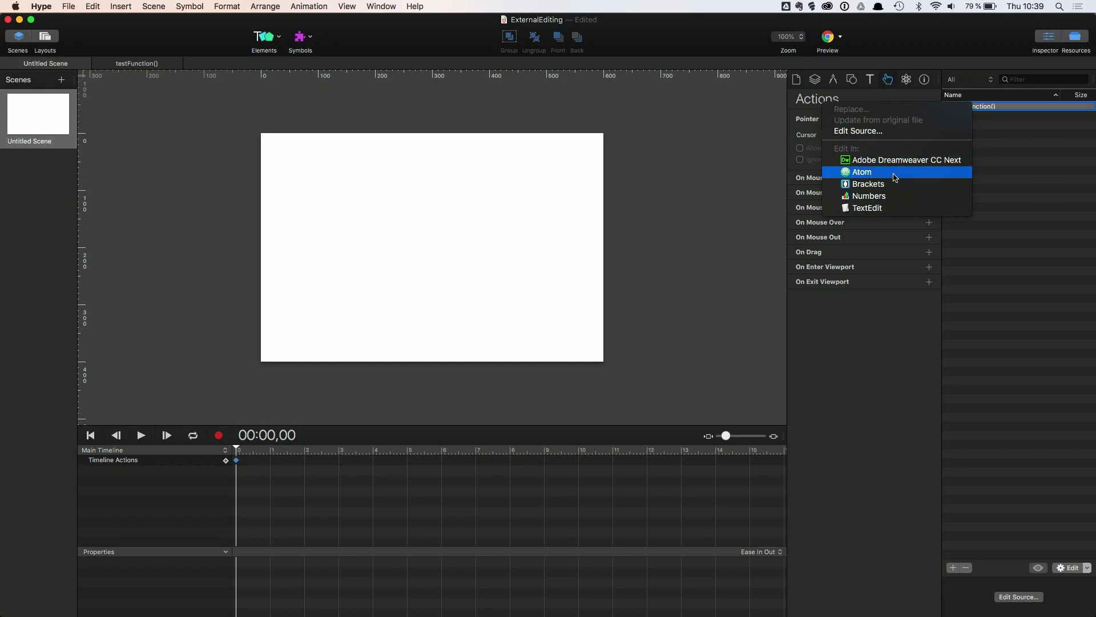
left_click(287, 158)
Insert a console.log(value) line below line 5 using autocompletion.
key("Return")
type("log(val);")
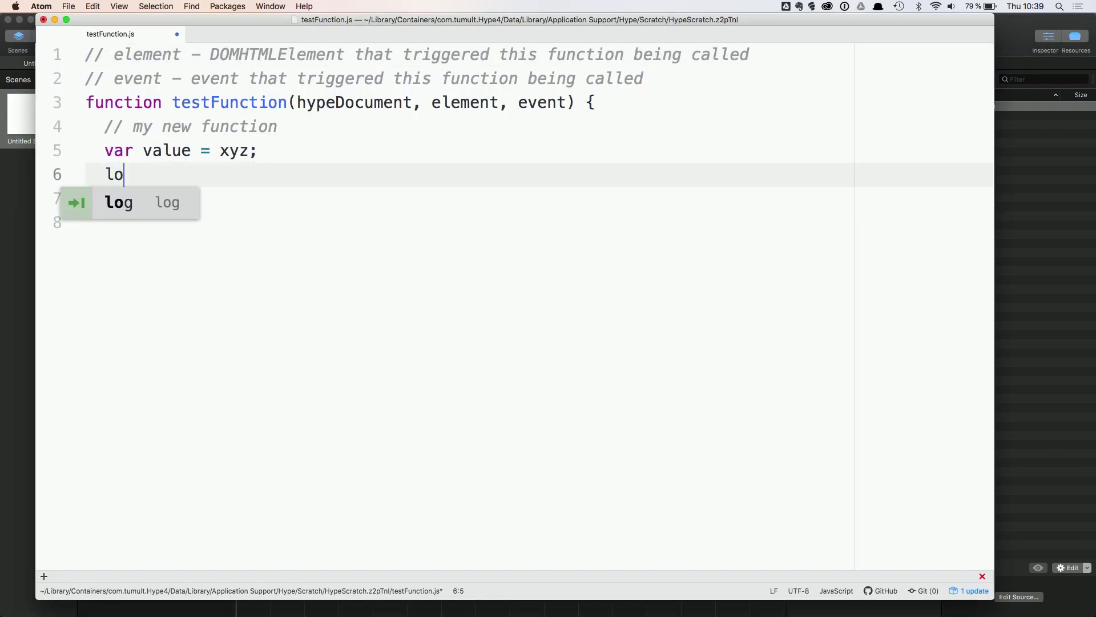
key("Tab")
type("val")
key("Tab")
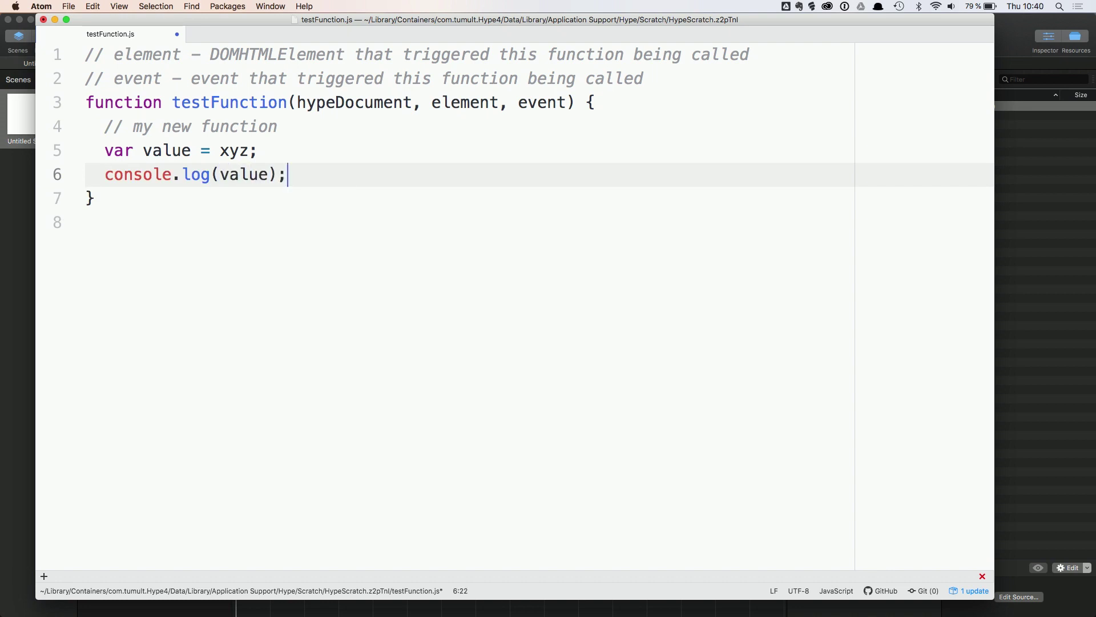
Duplicate then delete the console.log line, and view the updated testFunction() in Hype.
key("super+shift+d")
key("ctrl+shift+k")
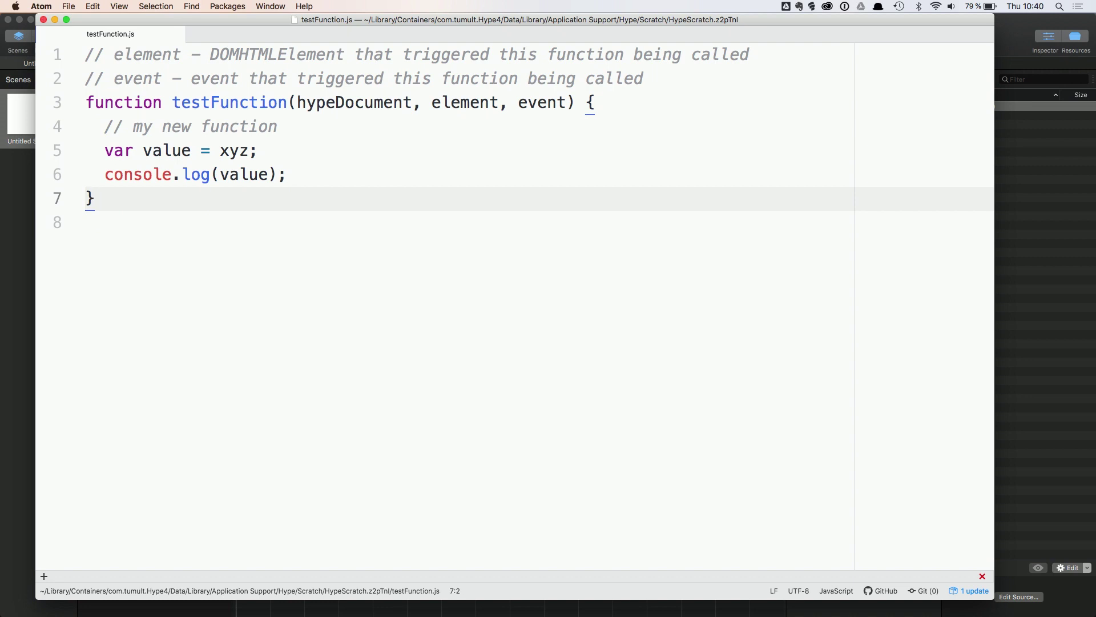
key("super+Tab")
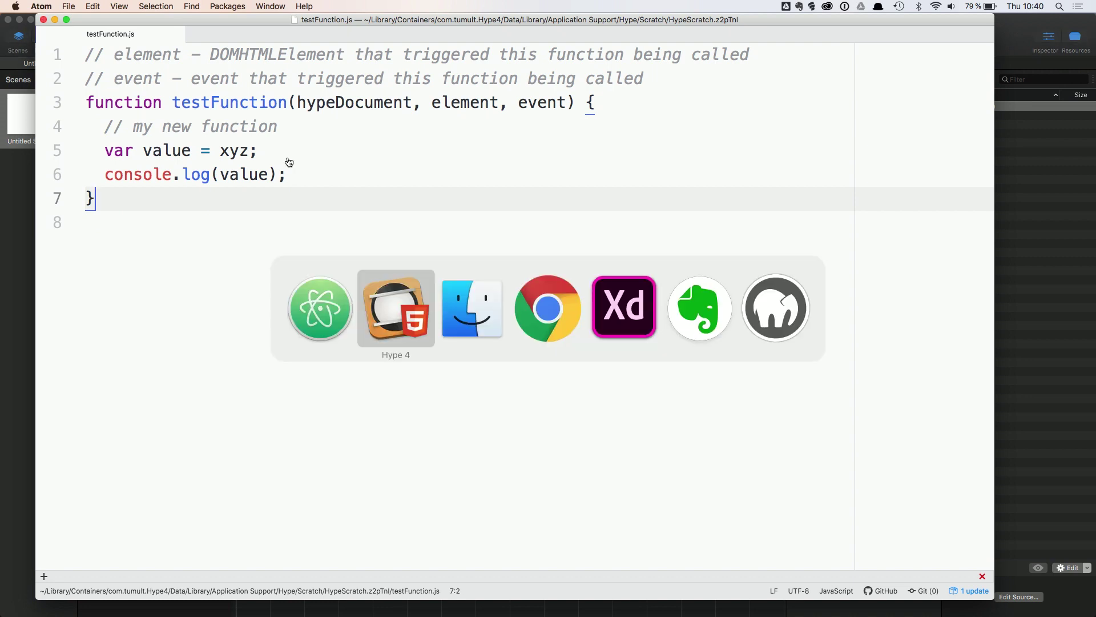
left_click(142, 66)
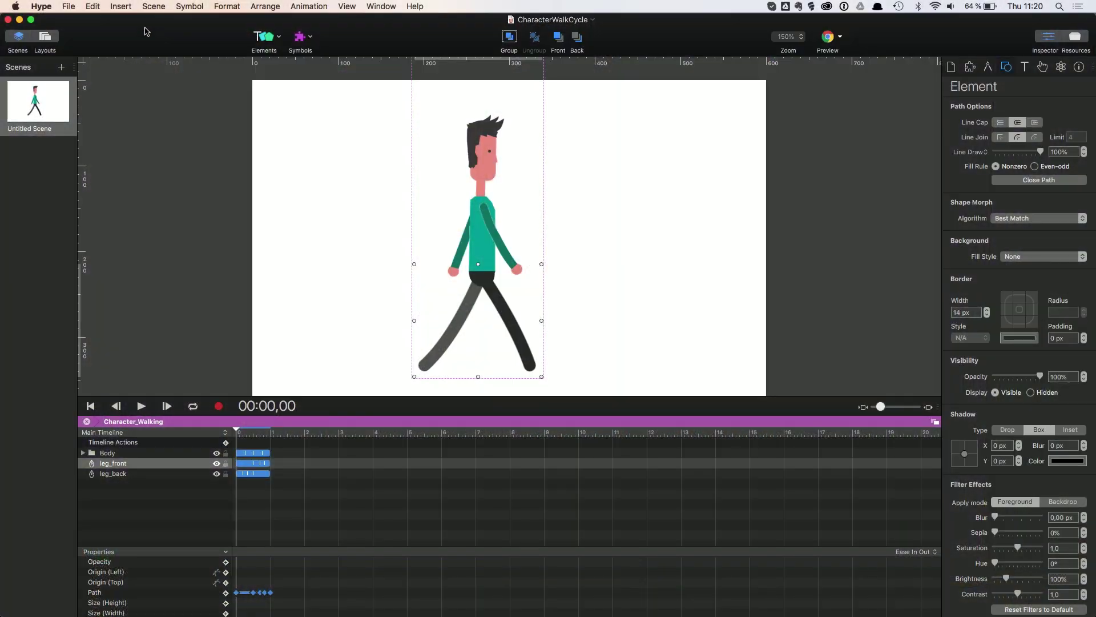
In Advanced Export, set the runtime hosting to the Official CDN.
left_click(69, 6)
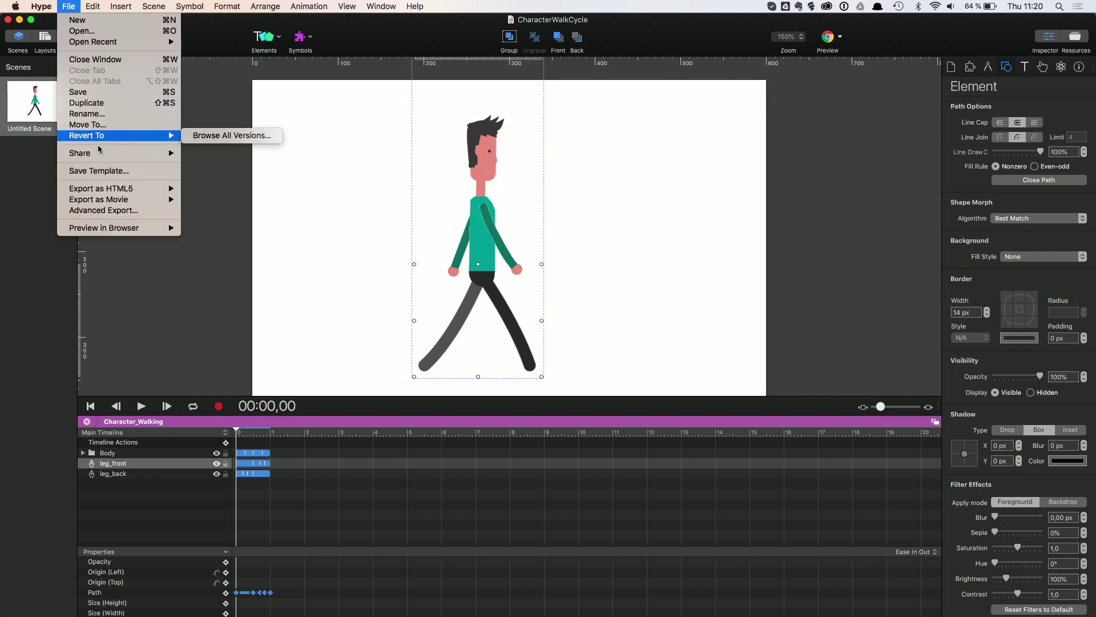
left_click(108, 212)
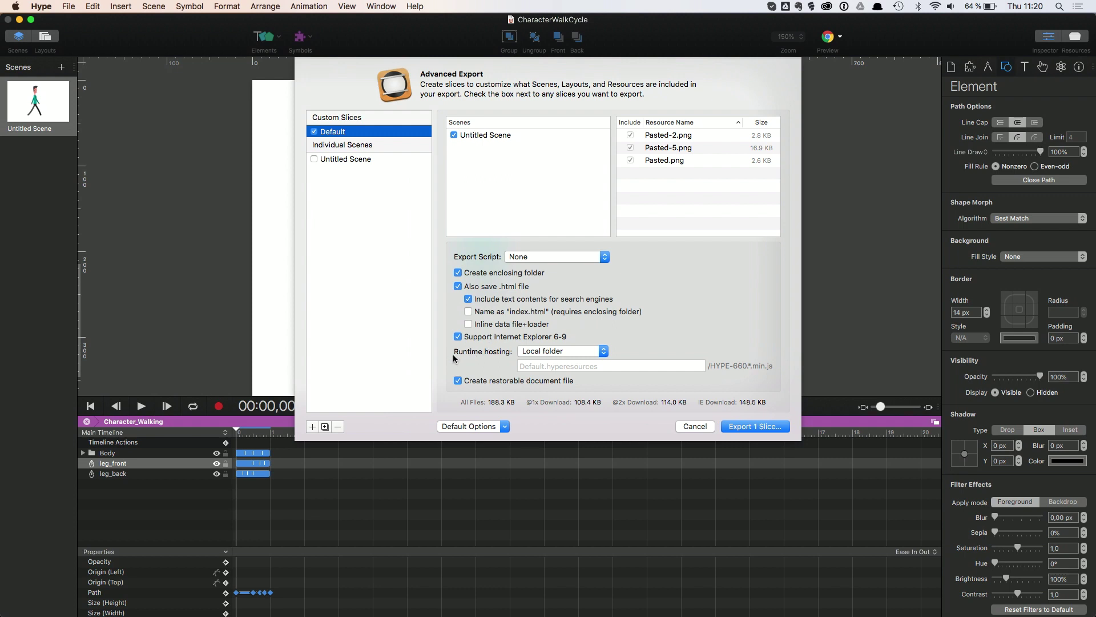
left_click(605, 354)
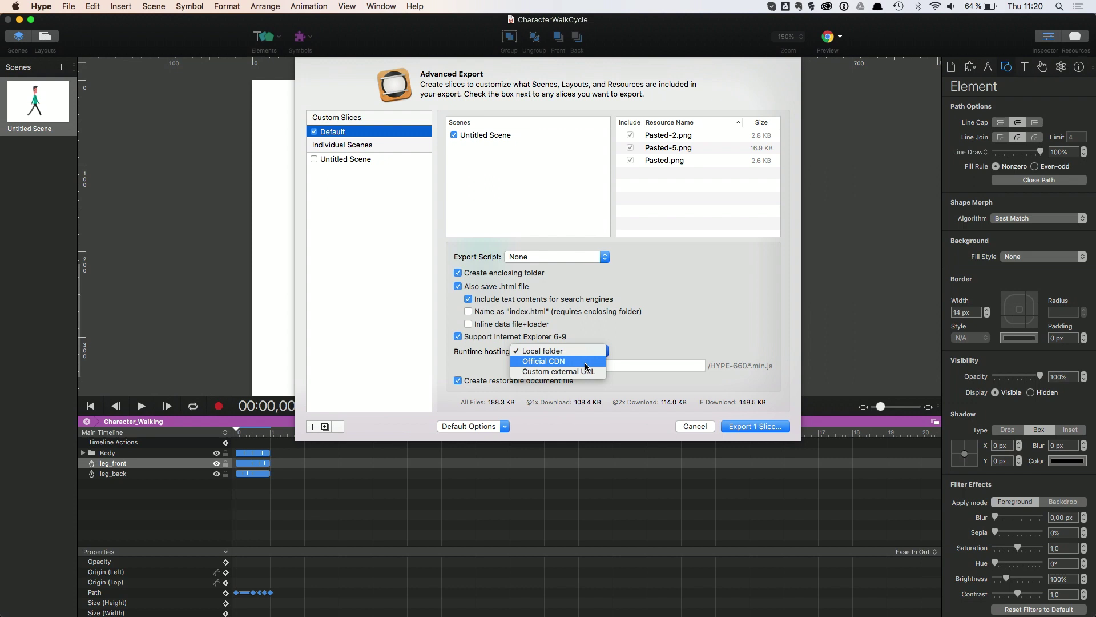
left_click(586, 362)
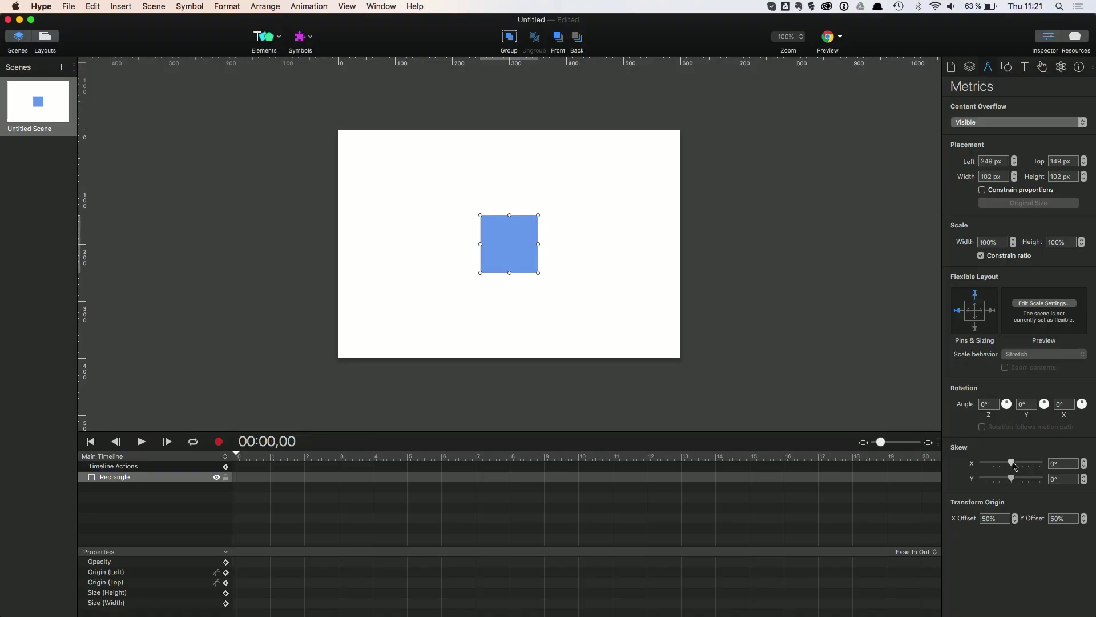
Skew the square horizontally and capture the current scene as the poster image.
mouse_move(1020, 465)
left_mouse_down()
mouse_move(1031, 464)
mouse_move(1018, 464)
left_mouse_up()
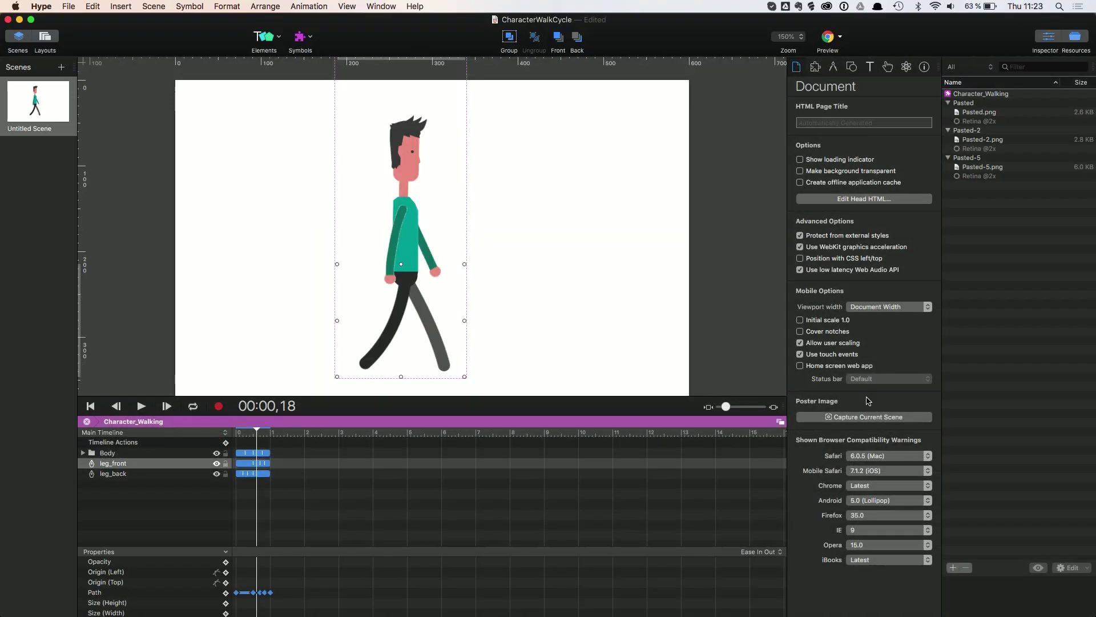
left_click(865, 417)
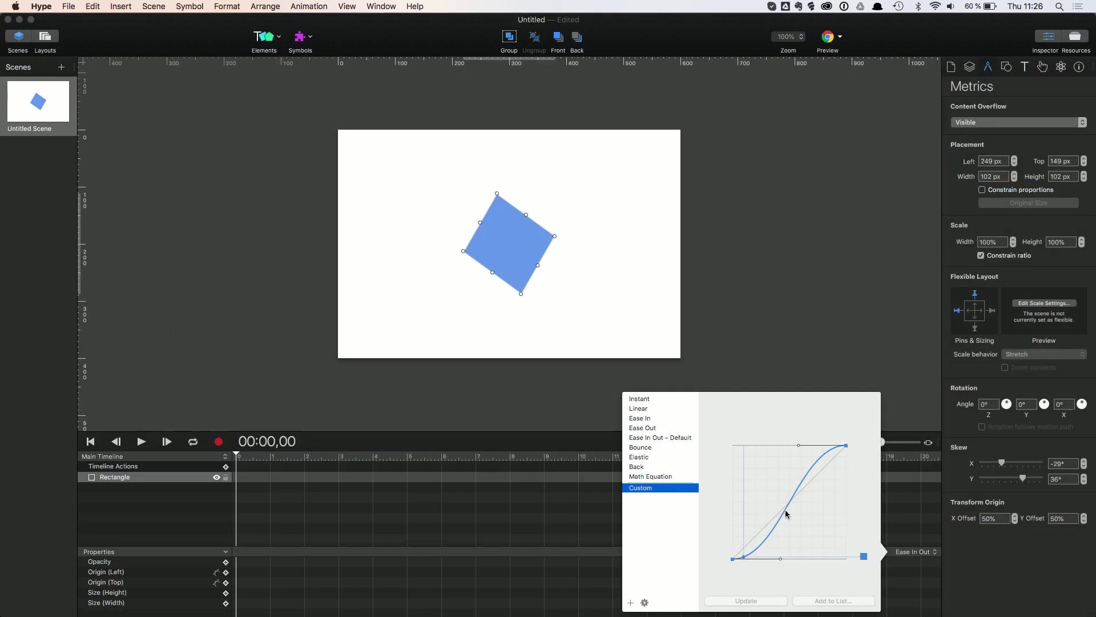
Add a control point to the custom easing curve, then switch it to a Math Equation.
left_click(785, 513)
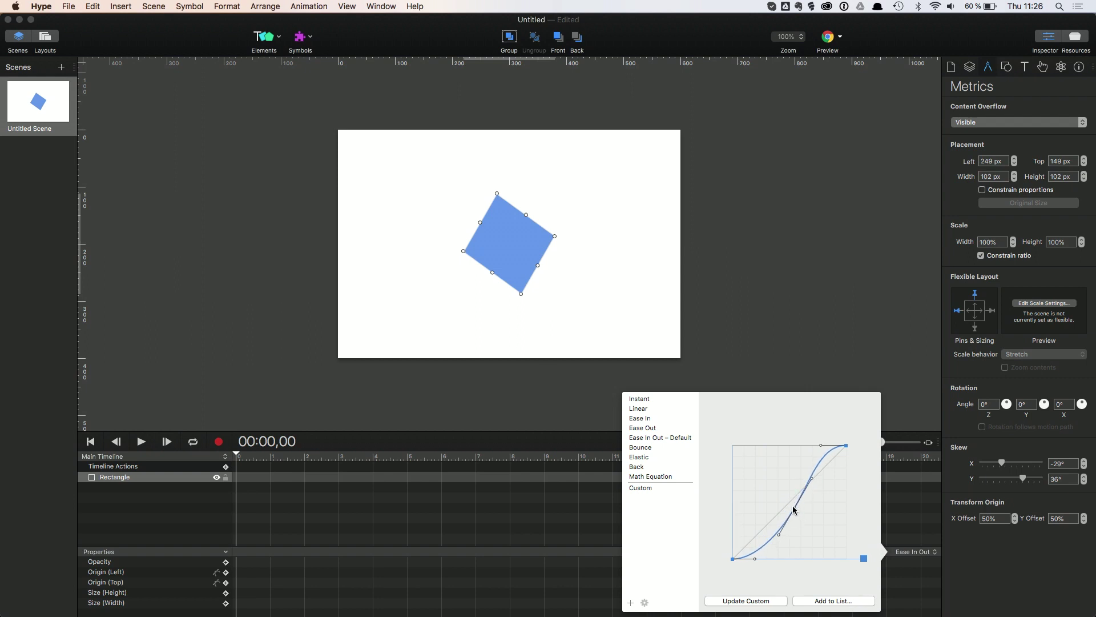
left_click(663, 477)
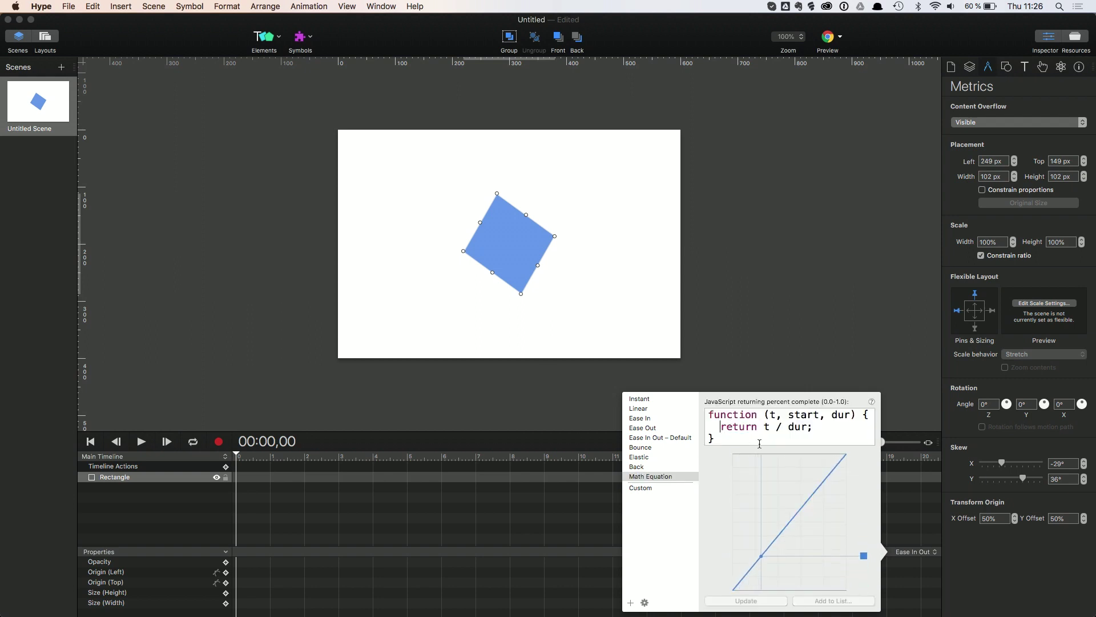